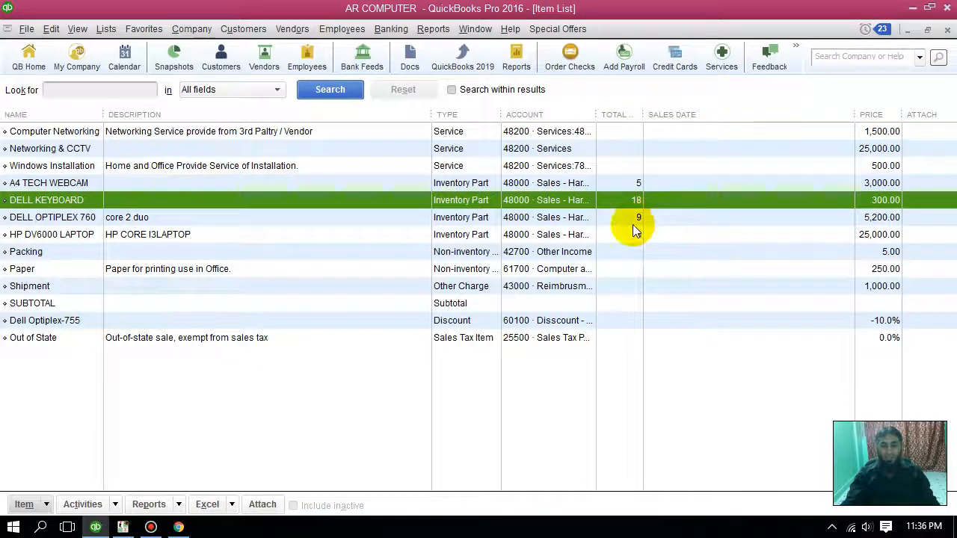
Step: Close the item list and open the Inventory Stock Status by Item report
left_click(948, 30)
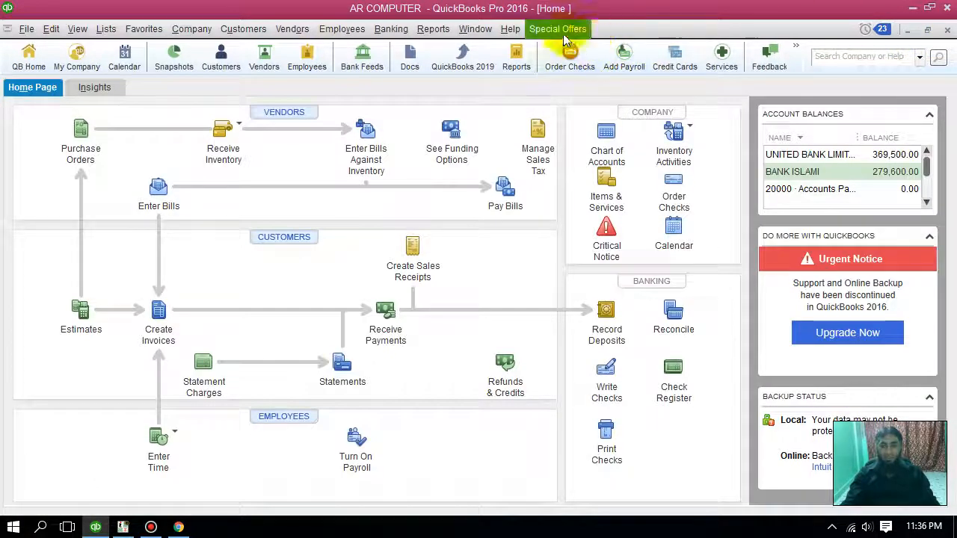
left_click(442, 32)
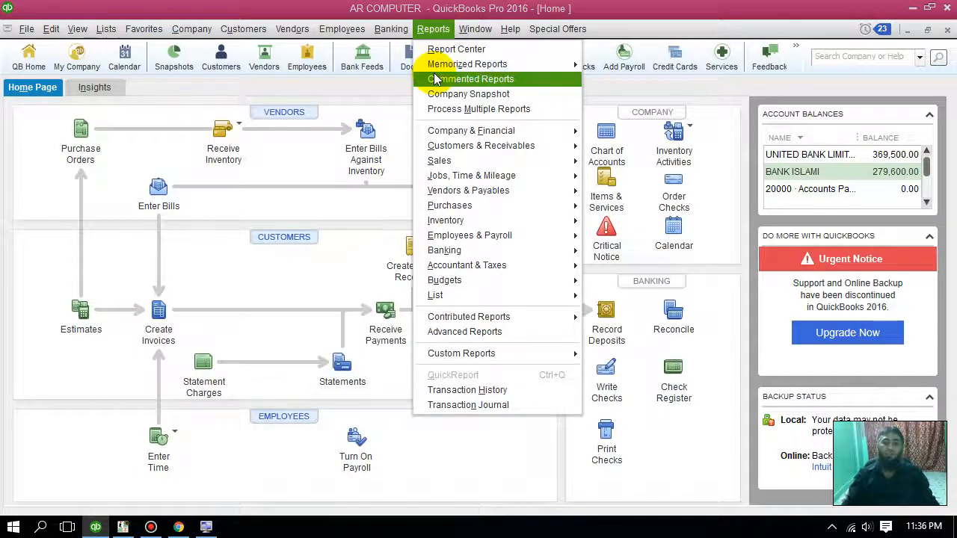
mouse_move(486, 226)
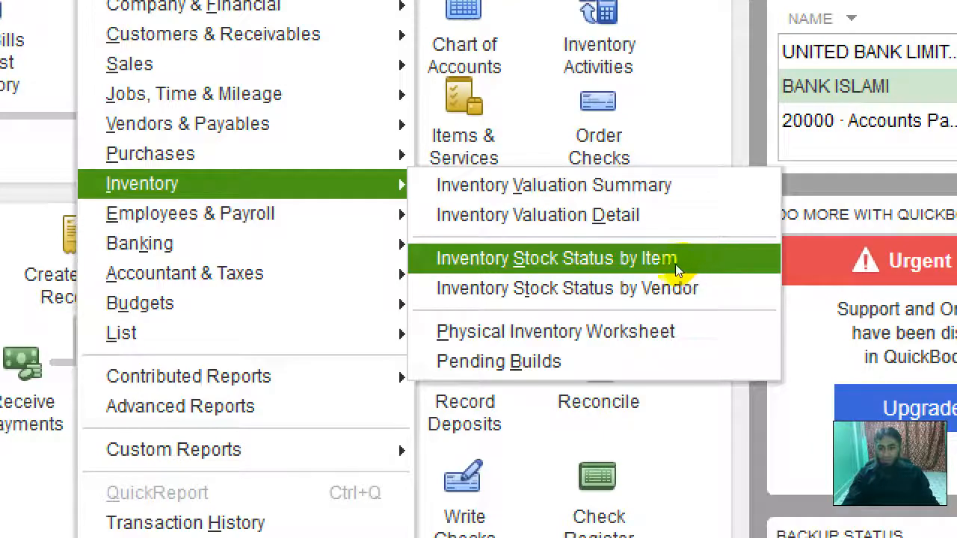
left_click(675, 264)
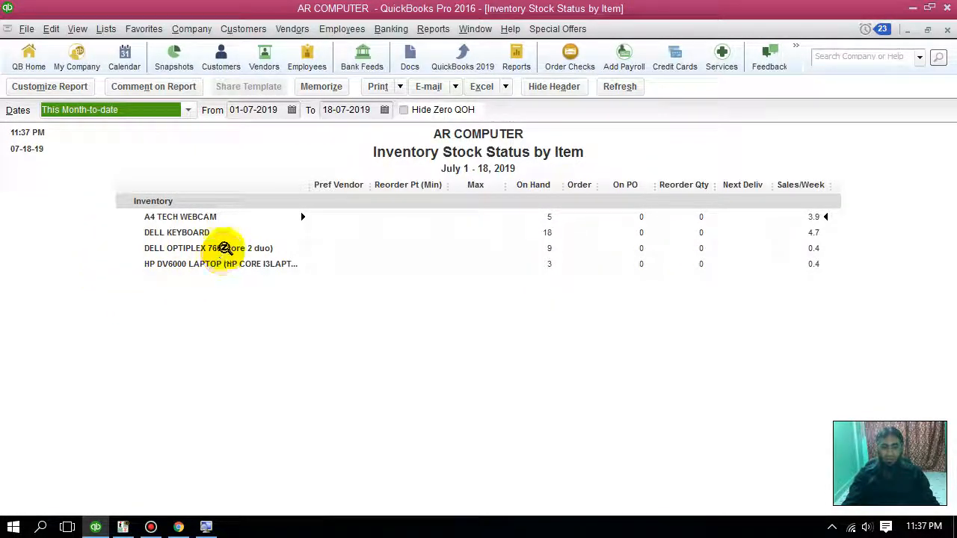
Step: Examine the transactions behind DELL OPTIPLEX 760 in its QuickReport, and close both reports
left_click(224, 248)
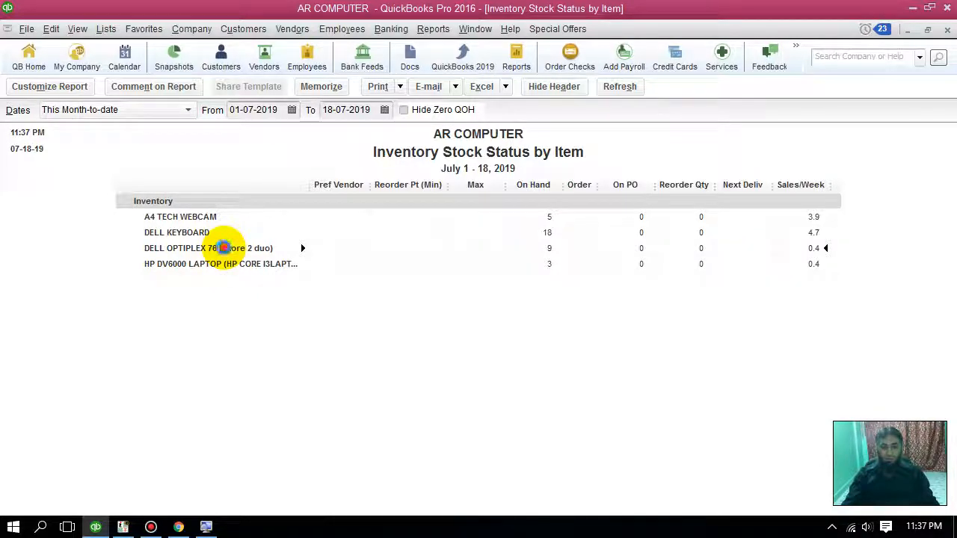
double_click(225, 249)
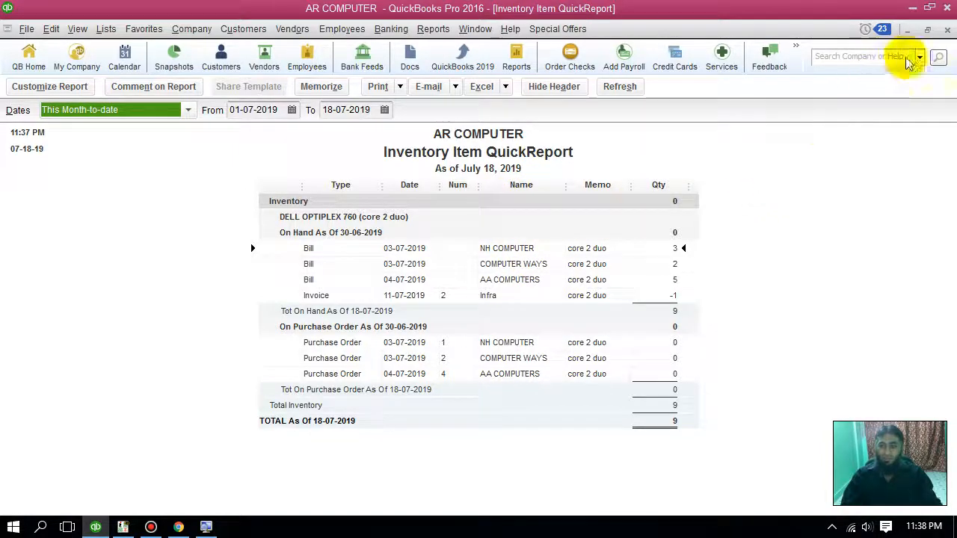
left_click(948, 29)
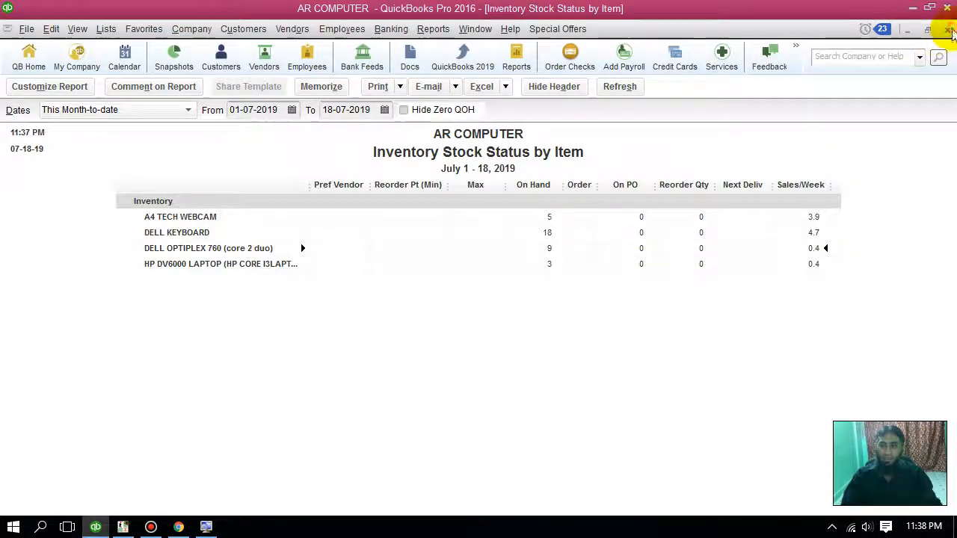
left_click(948, 29)
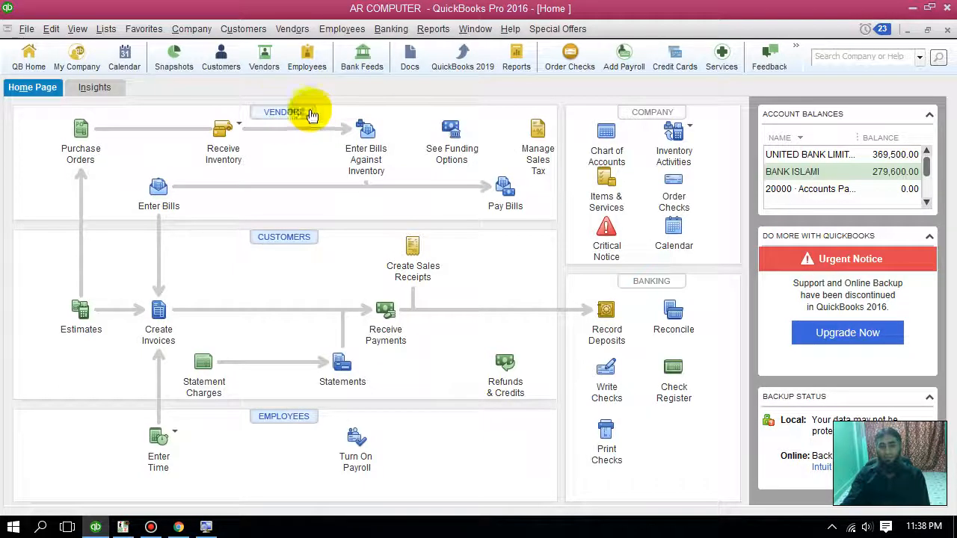
left_click(237, 125)
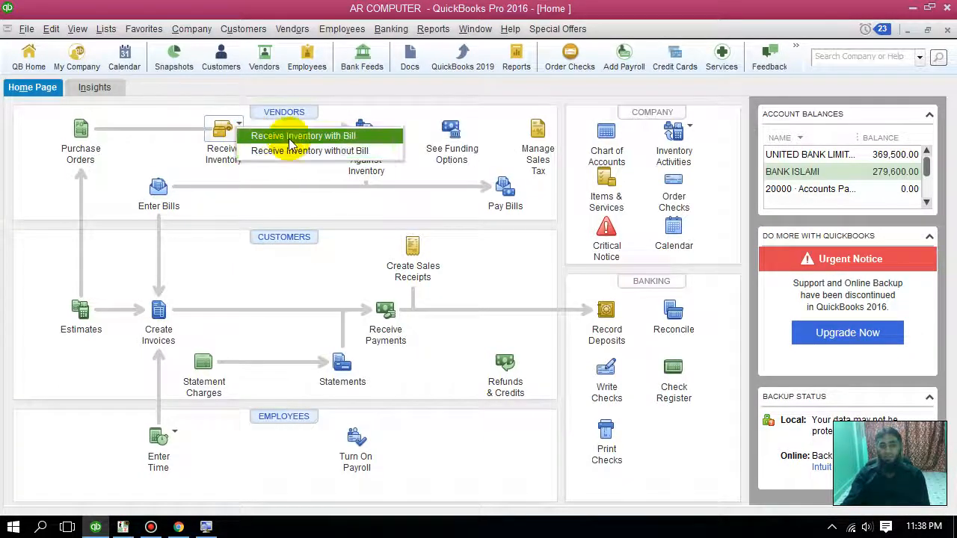
left_click(293, 29)
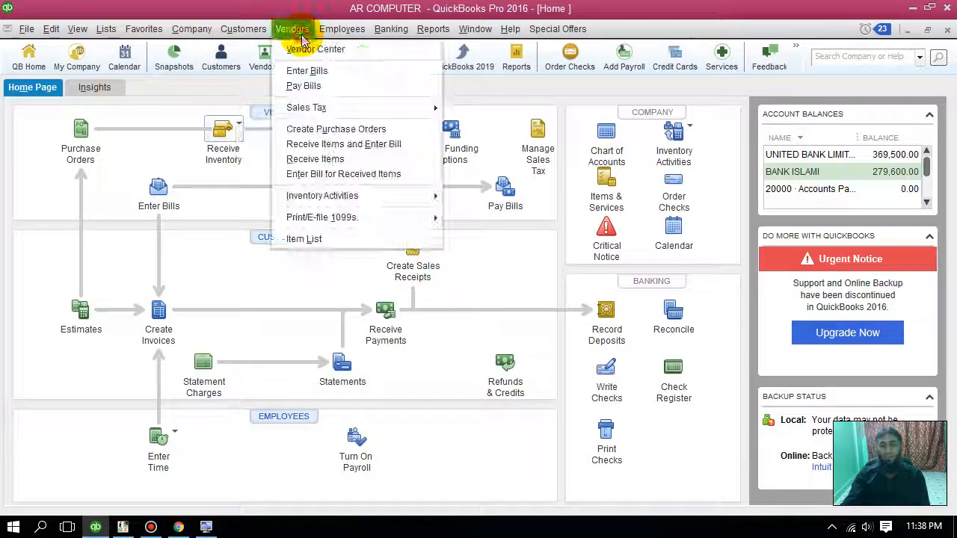
left_click(332, 72)
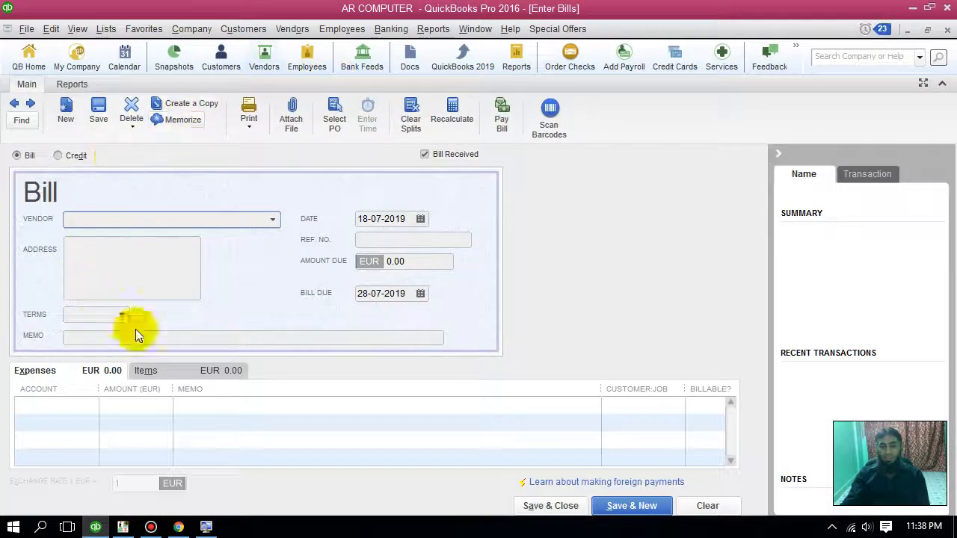
left_click(947, 30)
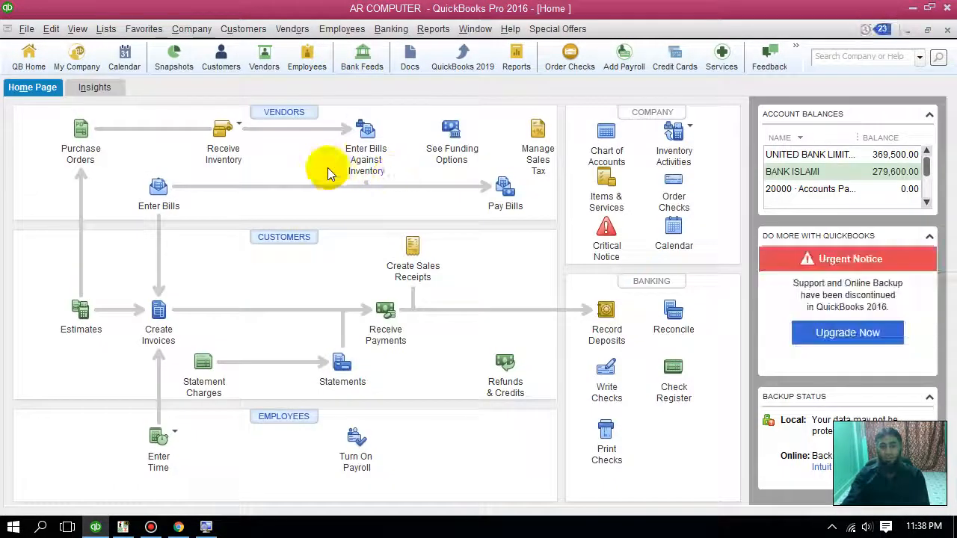
Step: Start a Receive Inventory with Bill transaction and switch it from a bill to a vendor credit
left_click(237, 125)
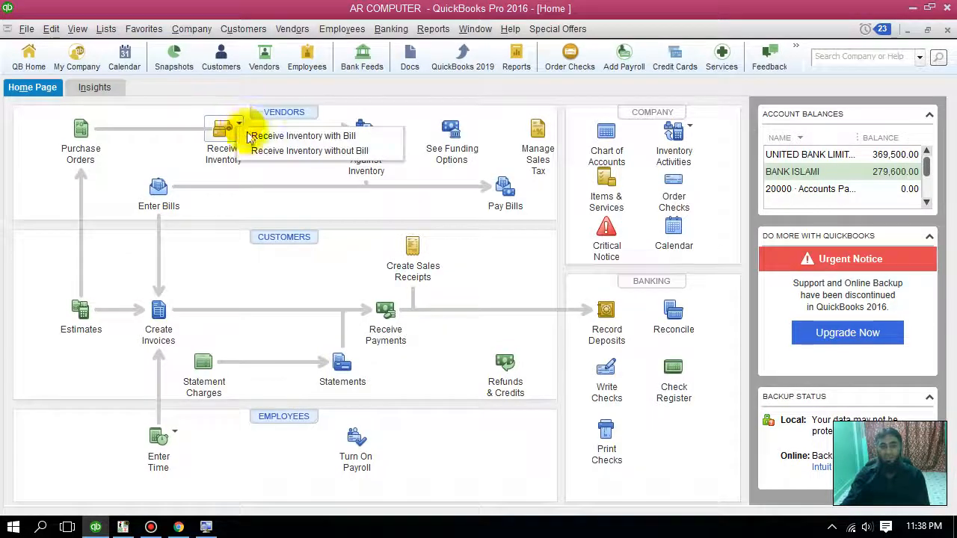
left_click(283, 137)
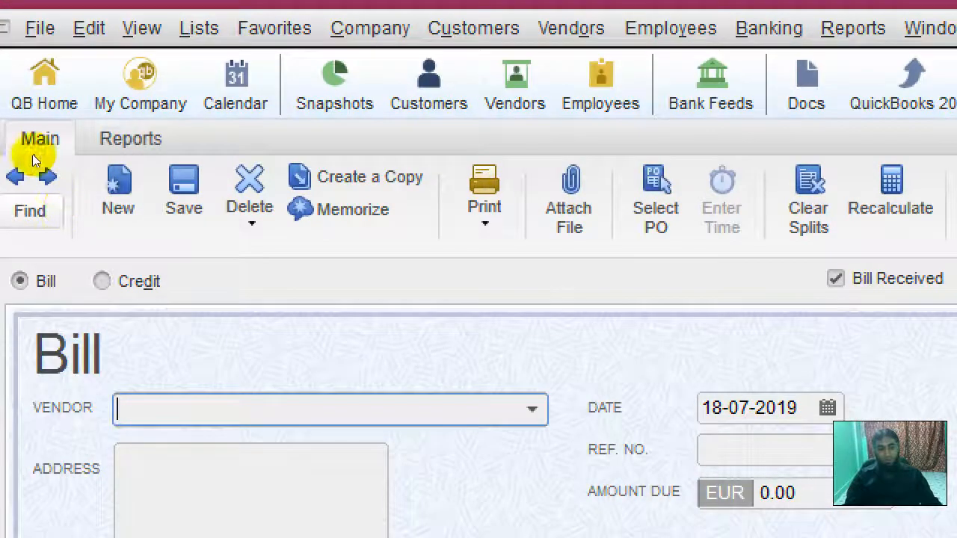
left_click(32, 154)
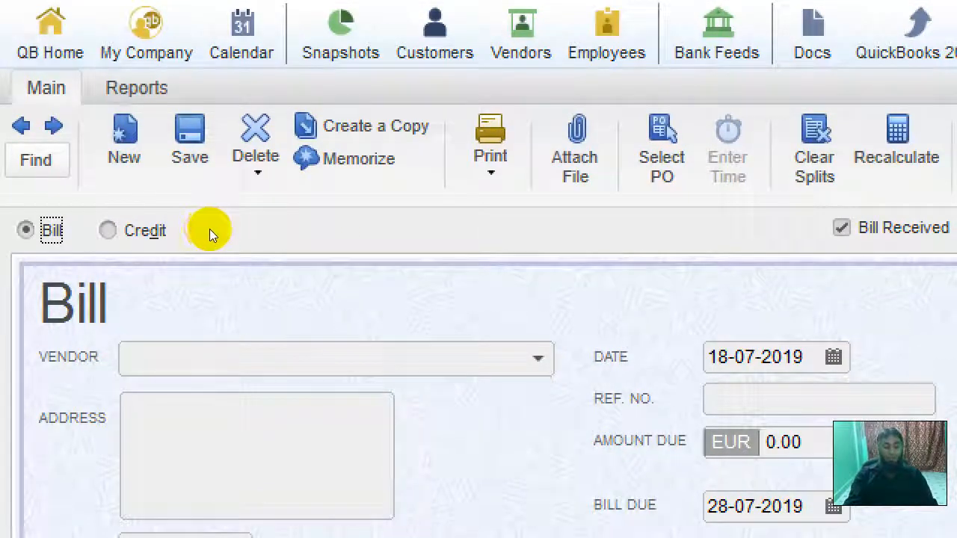
key("Tab")
key("super")
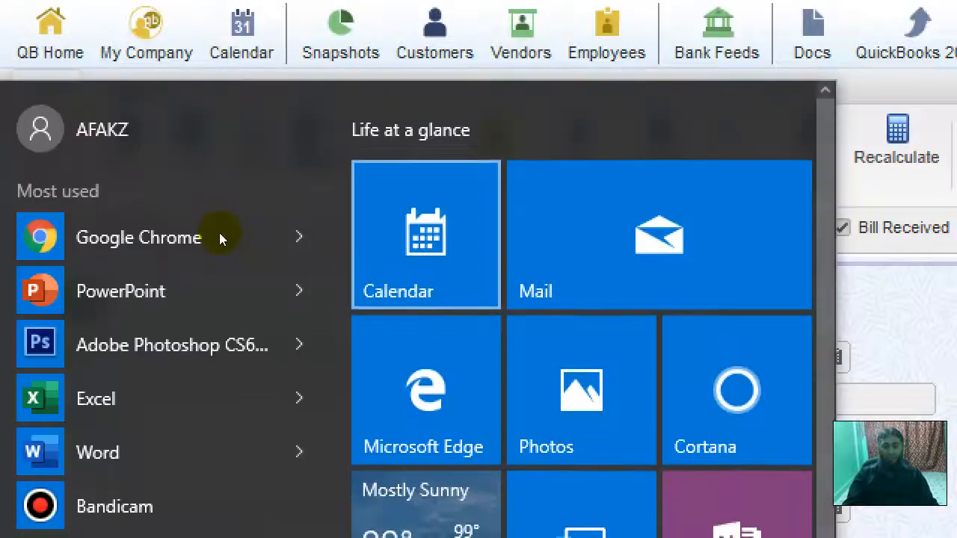
key("super")
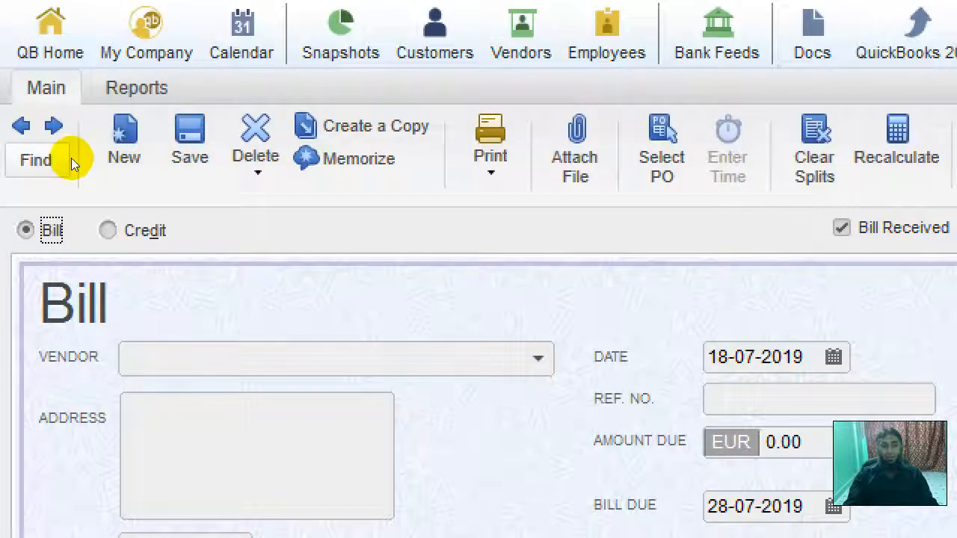
key("Right")
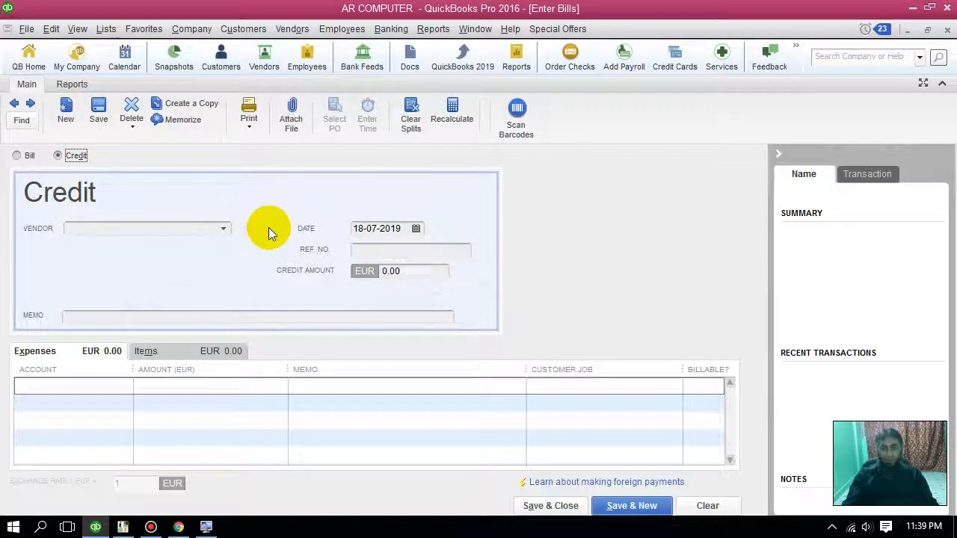
Step: Fill in the credit header with vendor NH COMPUTER, date 13-07-2019 and reference number 1323
left_click(228, 232)
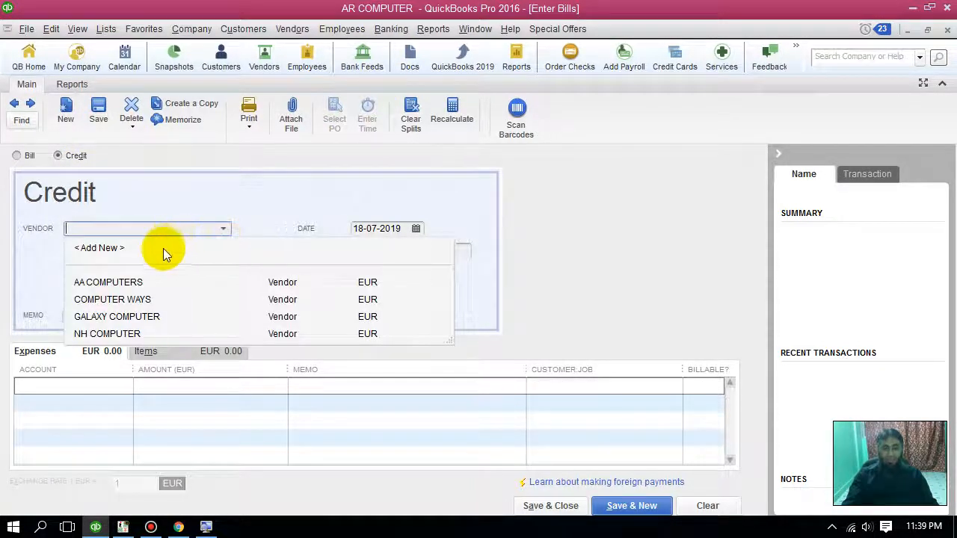
left_click(132, 333)
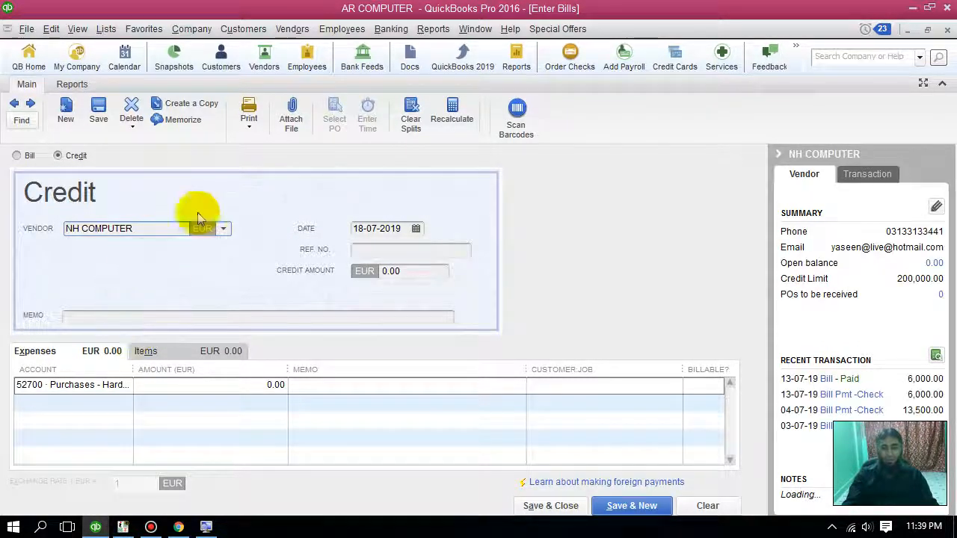
left_click(365, 234)
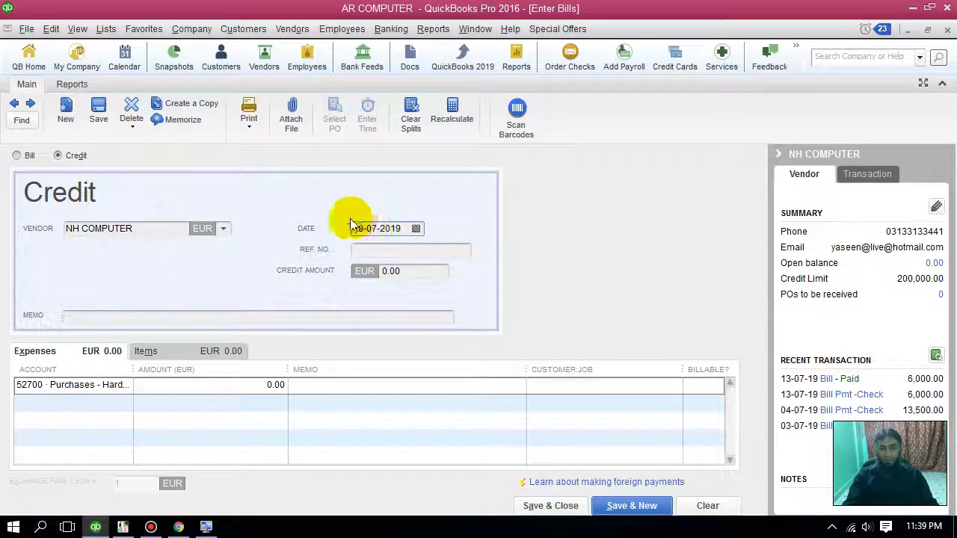
left_click(416, 228)
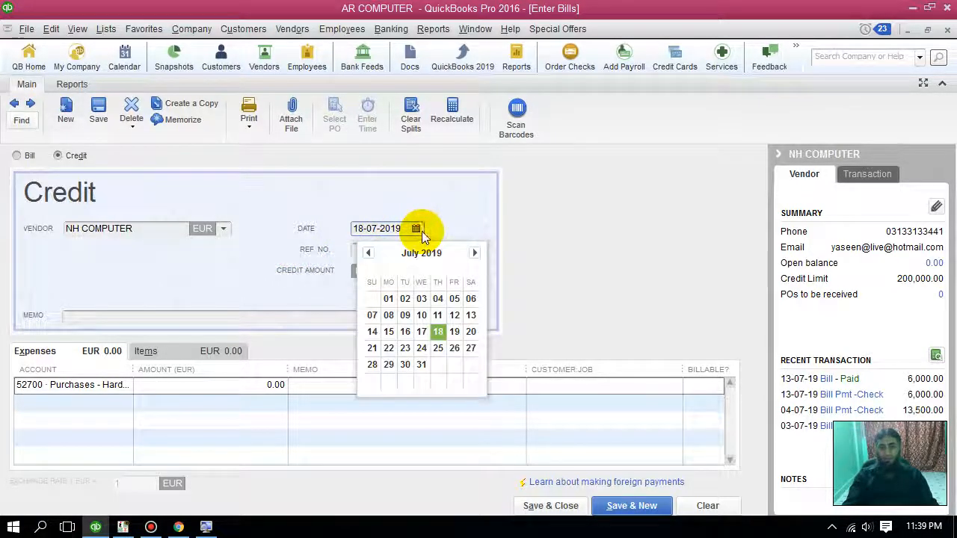
left_click(472, 316)
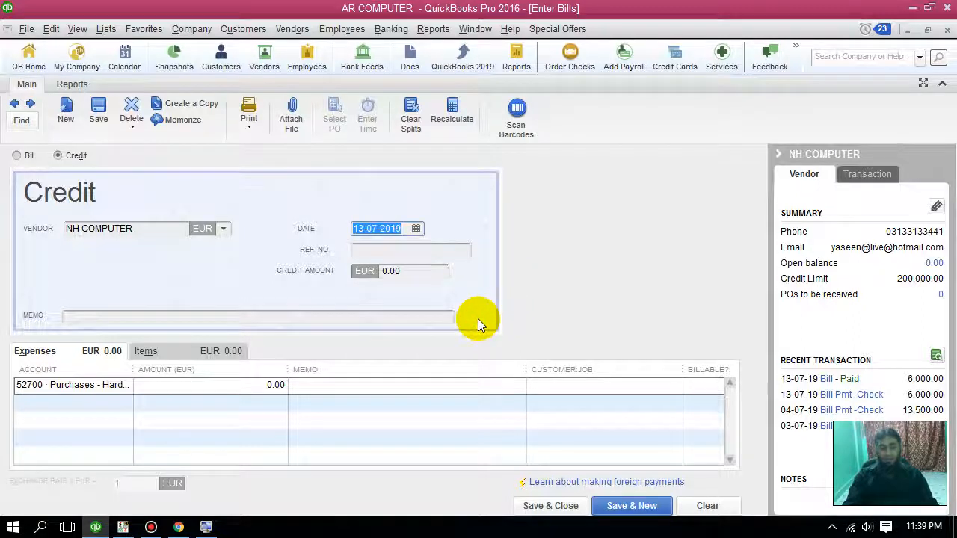
left_click(387, 249)
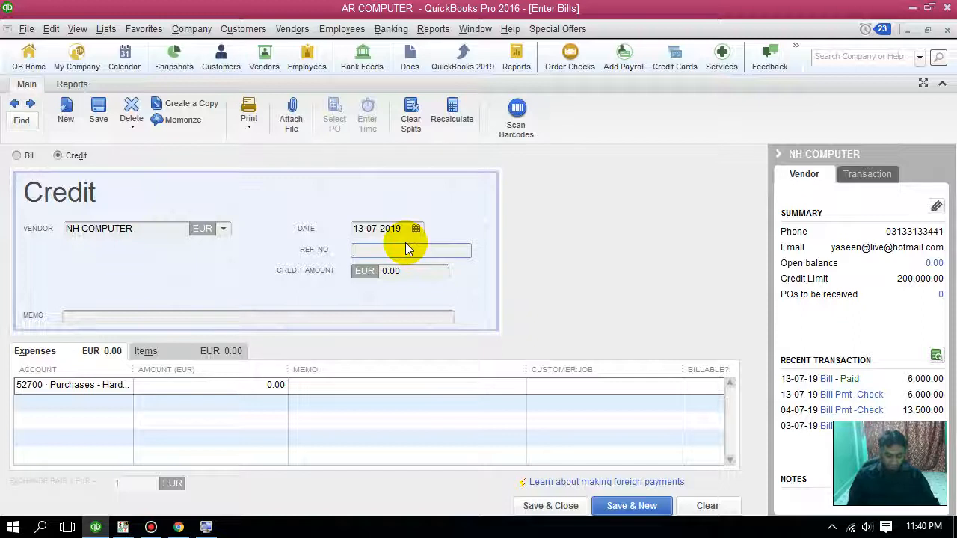
type("1323")
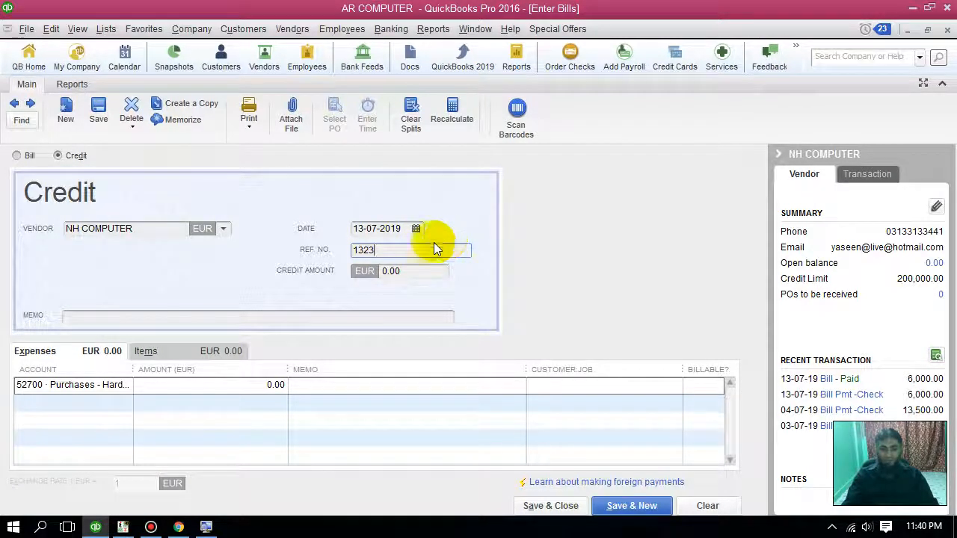
Step: Add DELL OPTIPLEX 760 with quantity 1 as the returned item on the credit, and save and close it
left_click(46, 351)
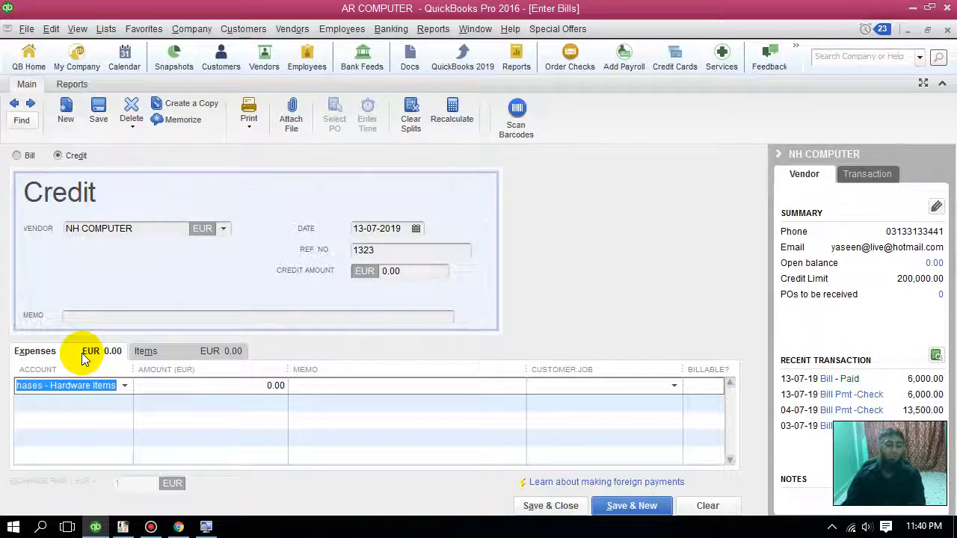
left_click(168, 351)
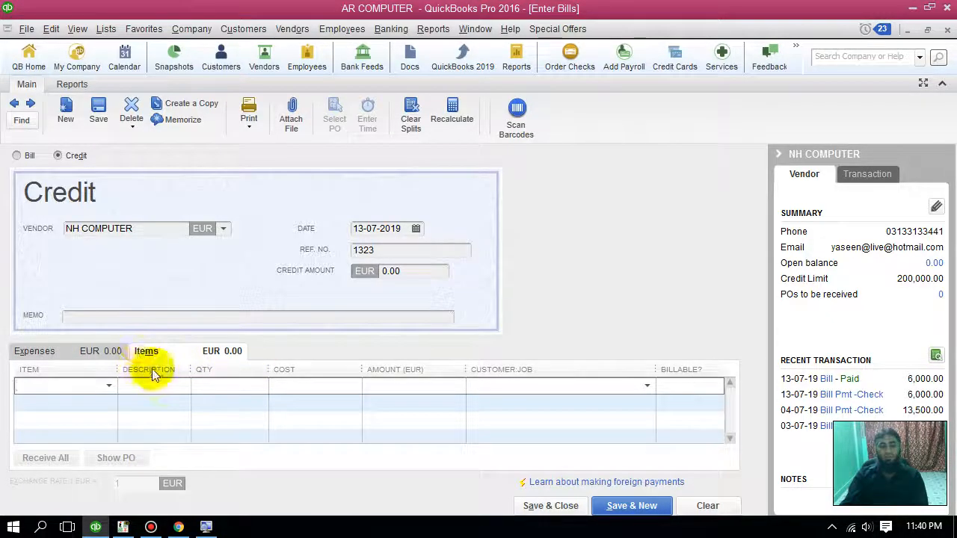
left_click(111, 386)
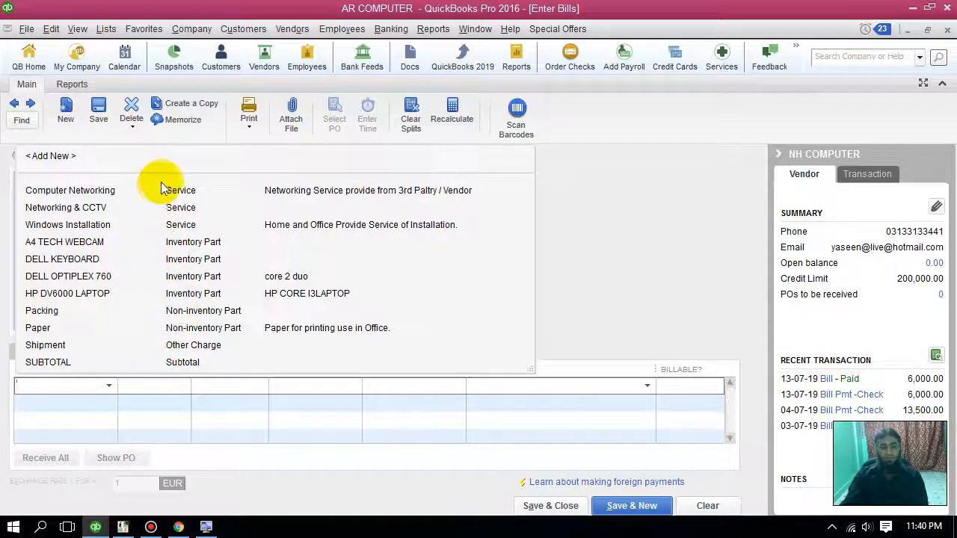
left_click(174, 277)
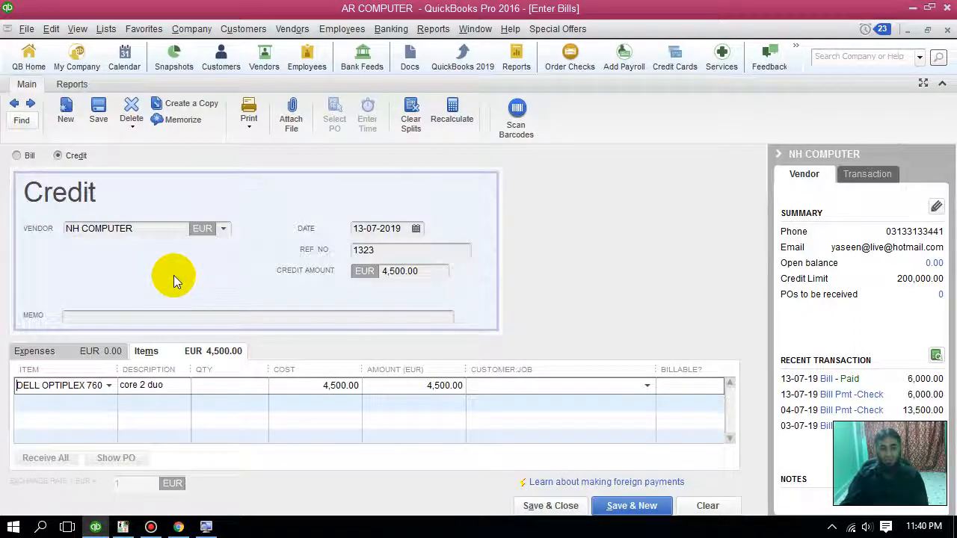
left_click(238, 383)
type("1")
left_click(292, 428)
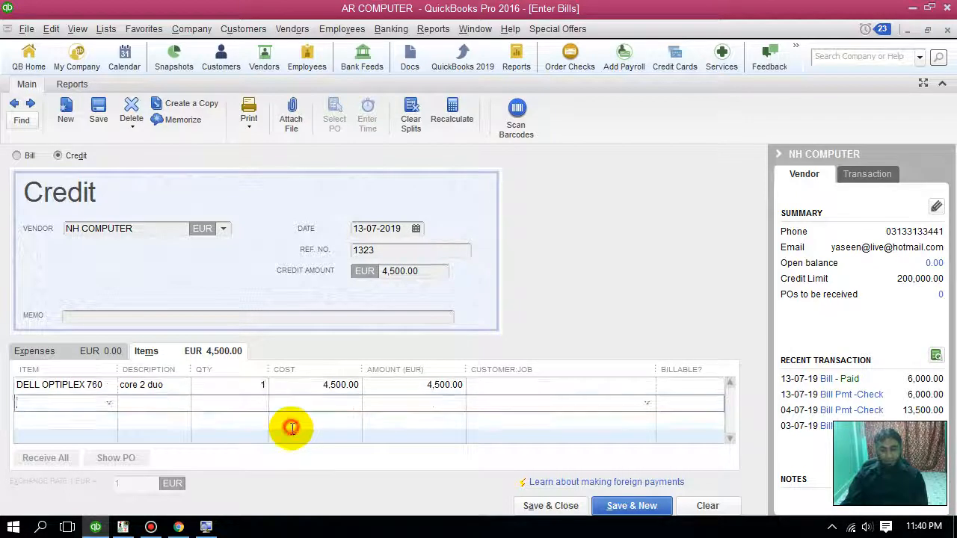
left_click(244, 385)
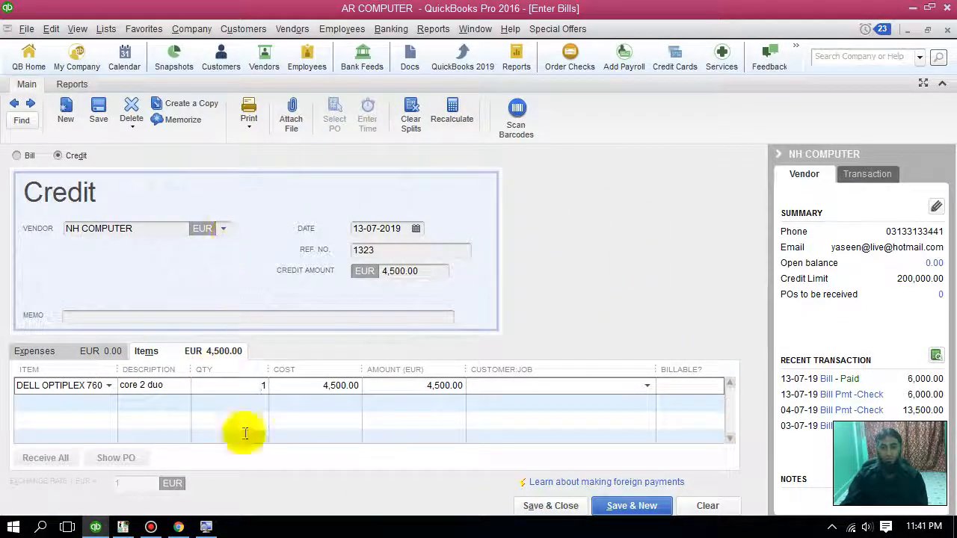
left_click(551, 507)
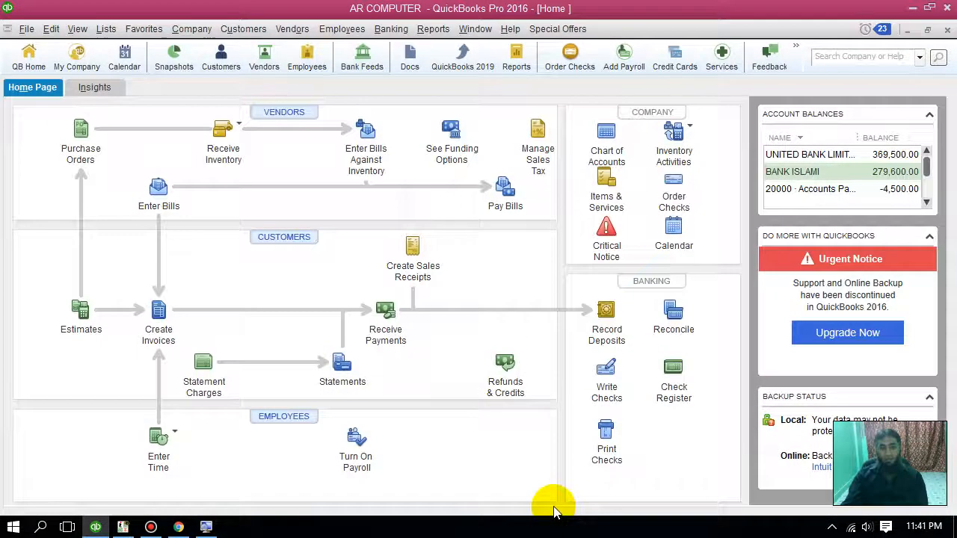
Step: Open the Inventory Stock Status by Item report and drill down into the on-hand quantity of DELL OPTIPLEX 760
left_click(433, 30)
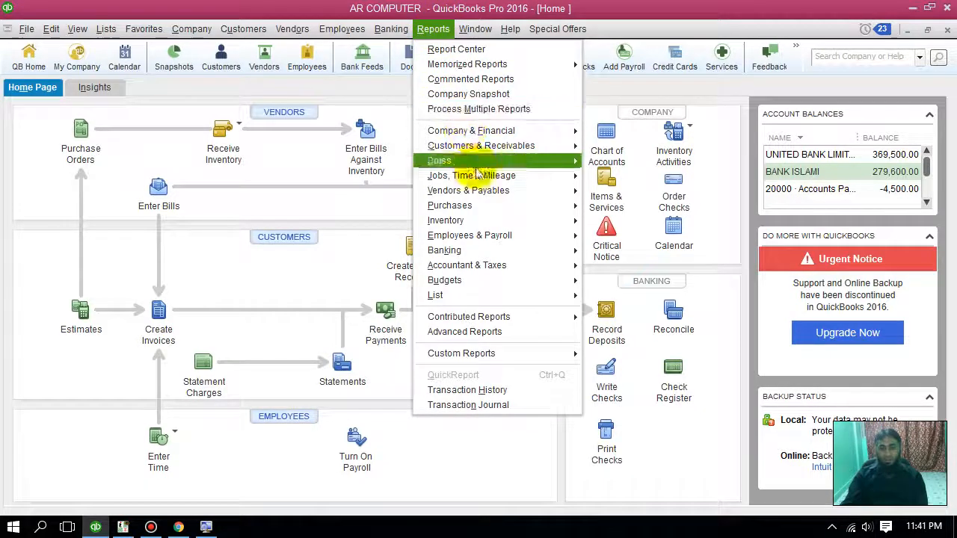
mouse_move(479, 175)
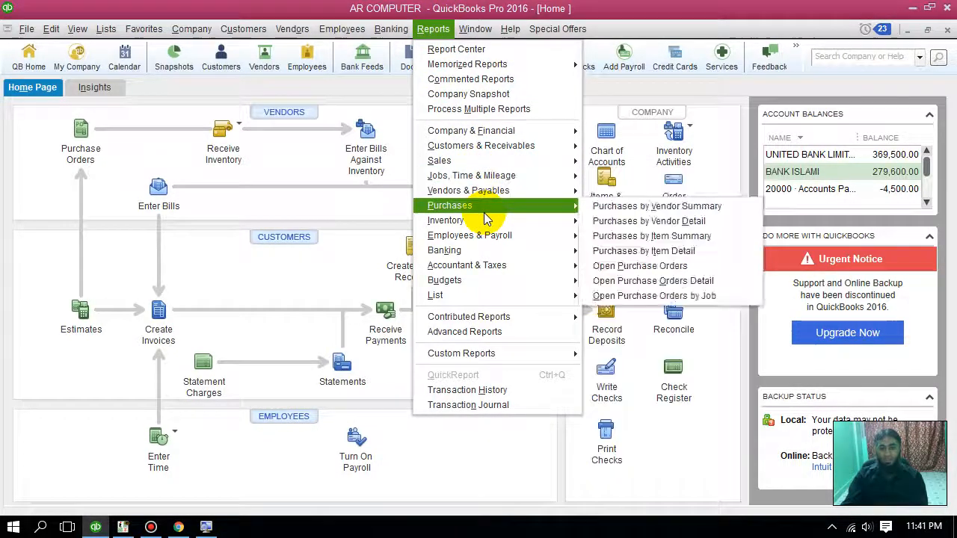
mouse_move(490, 222)
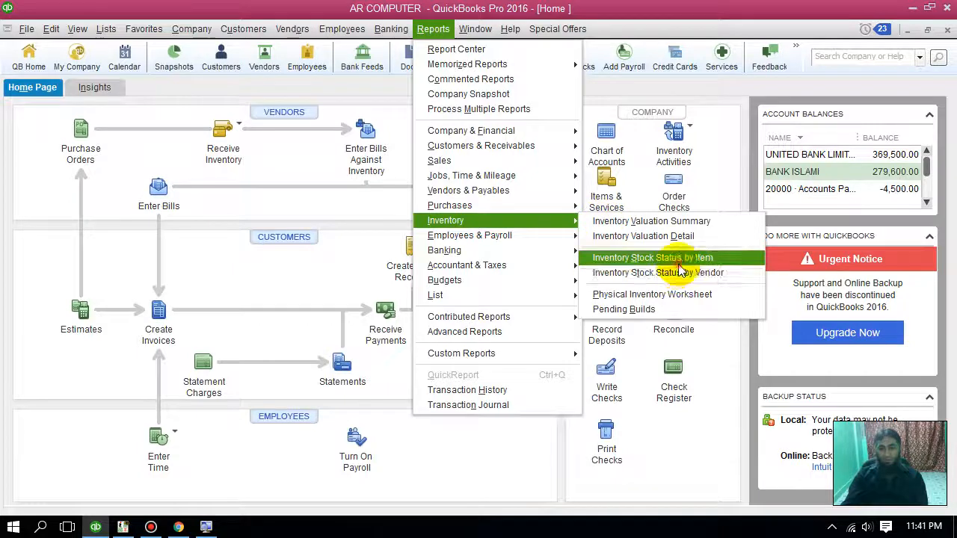
left_click(669, 258)
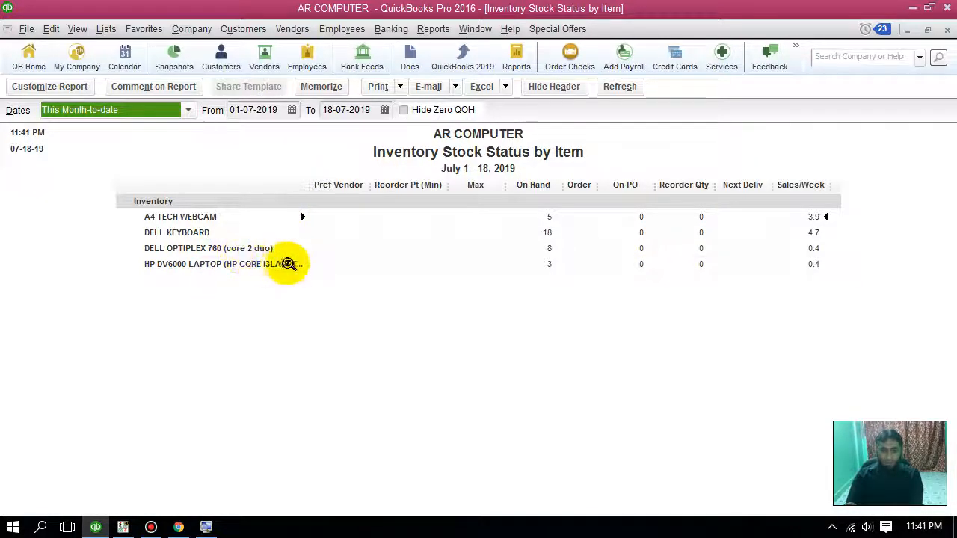
double_click(548, 249)
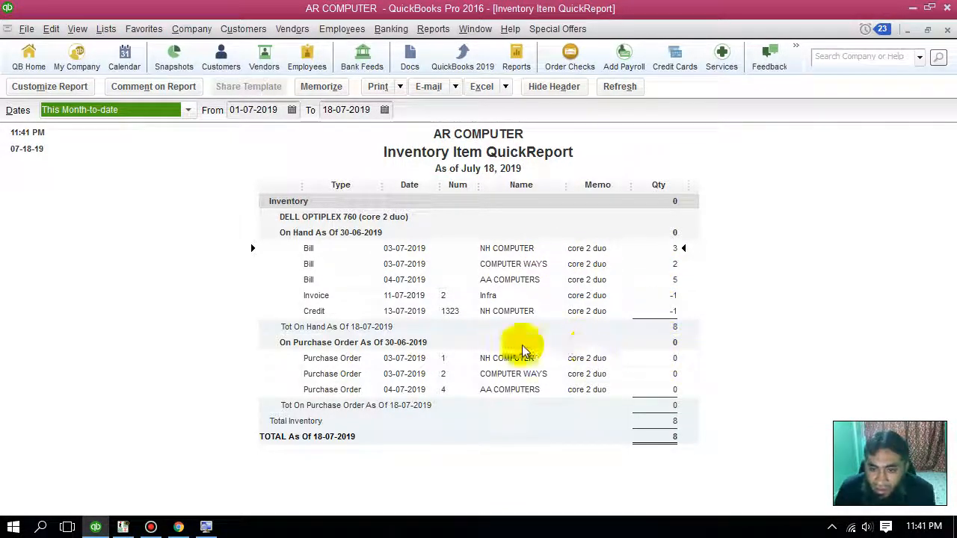
Step: Open the NH COMPUTER credit with reference number 1323 from the QuickReport to review it, and close it
left_click(483, 311)
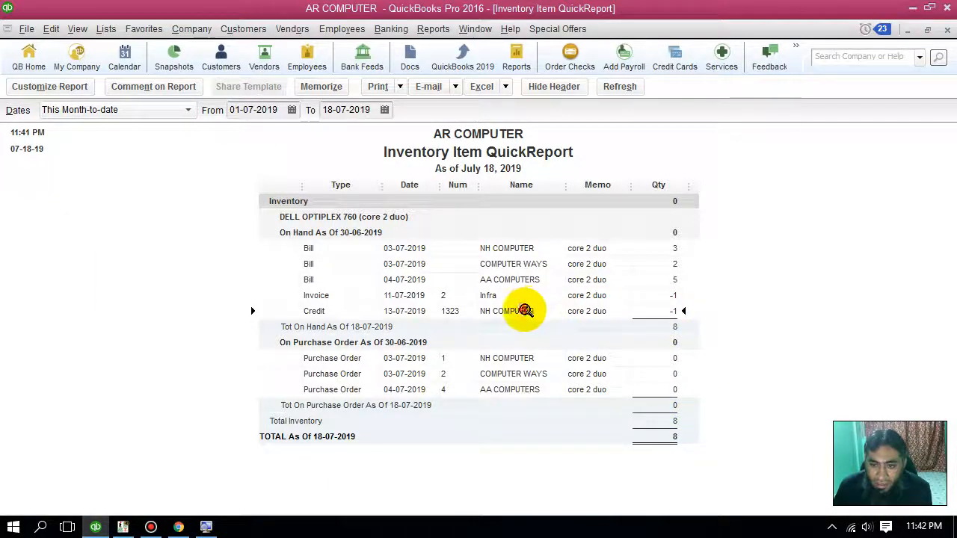
double_click(523, 311)
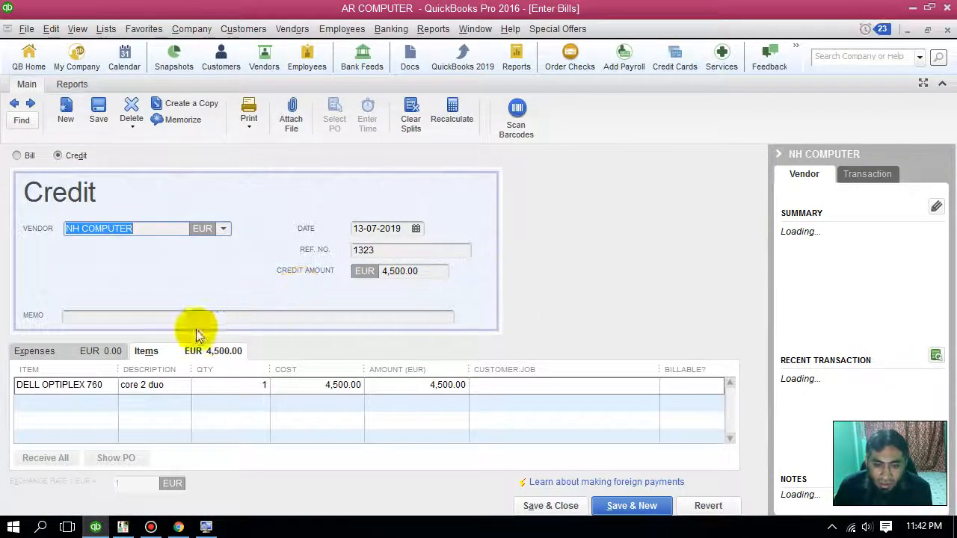
left_click(926, 30)
Step: Find the NH COMPUTER credit dated 13-07-2019 in the Transaction List by Vendor report, and close the report
left_click(433, 29)
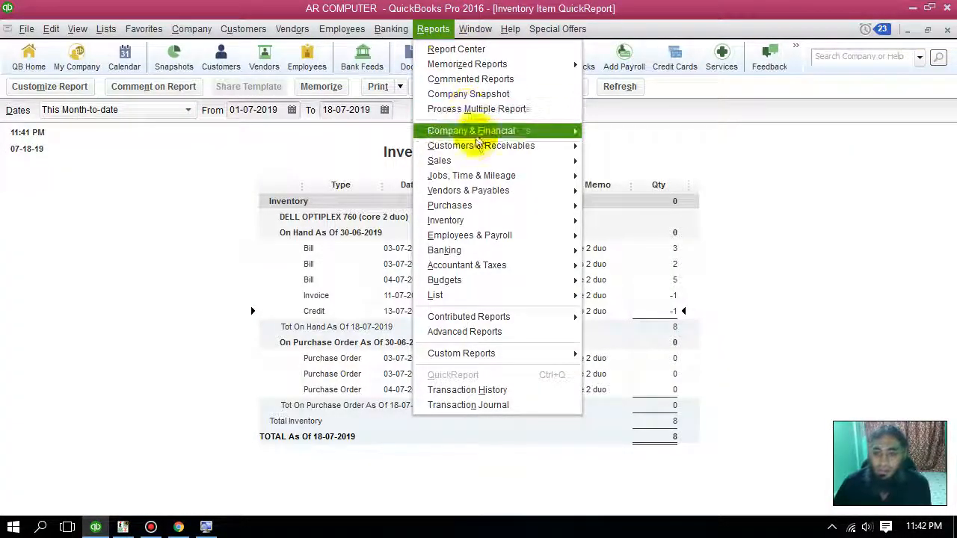
mouse_move(523, 191)
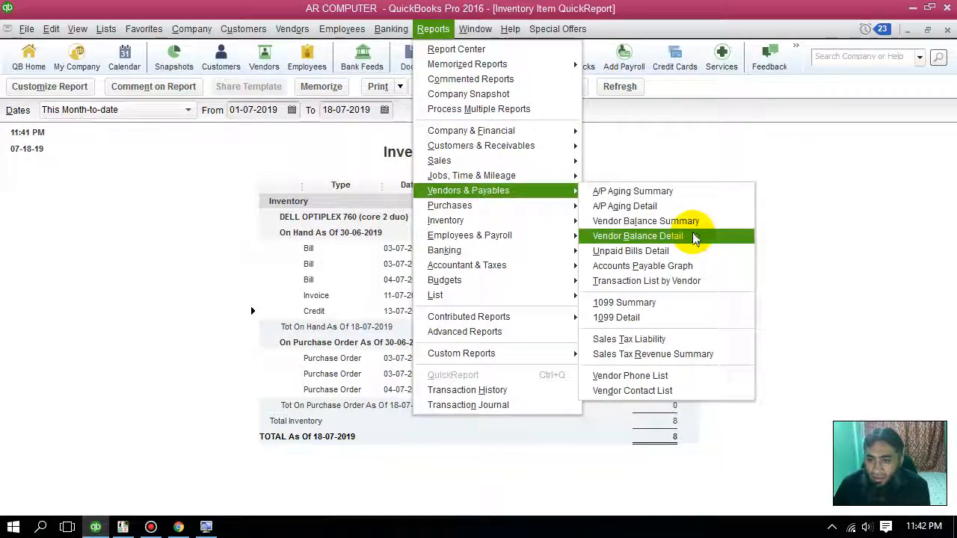
left_click(727, 287)
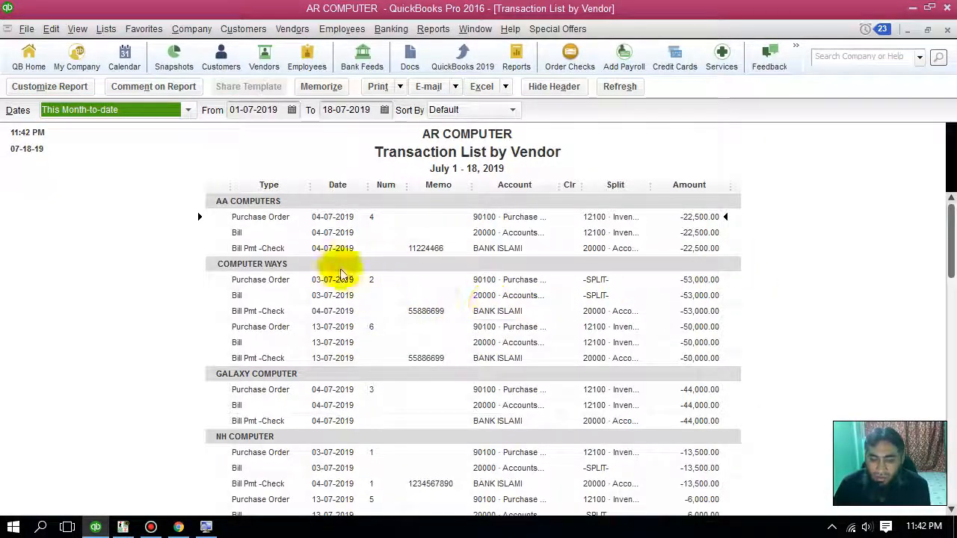
scroll(484, 301, "down", 1)
scroll(497, 301, "up", 1)
scroll(502, 300, "down", 1)
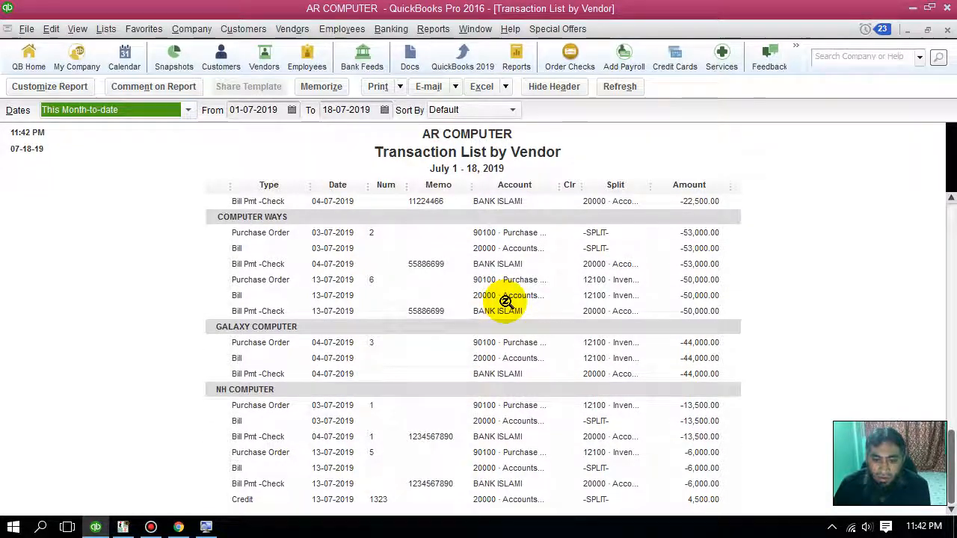
left_click(254, 501)
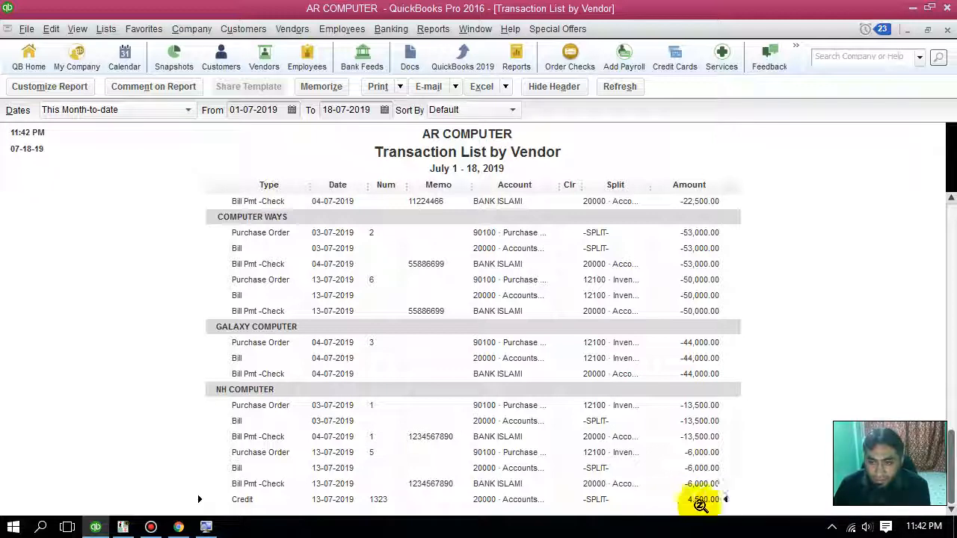
left_click(948, 28)
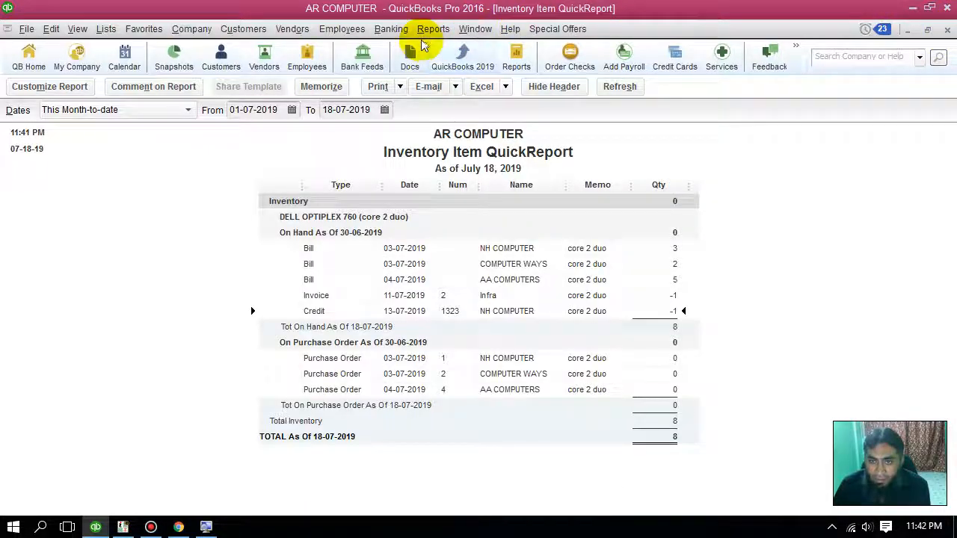
Step: Open the Vendor Balance Detail report and examine the entries and balance of NH COMPUTER
left_click(431, 28)
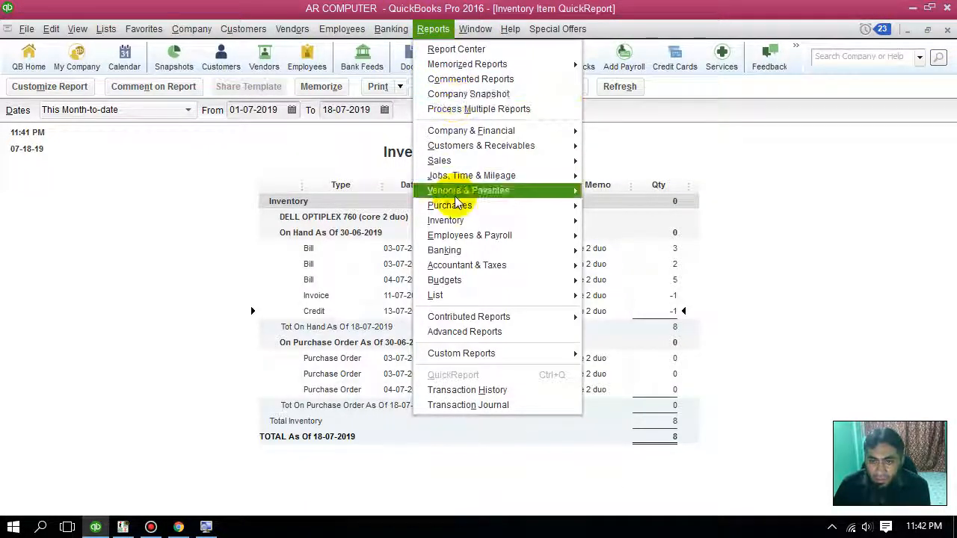
mouse_move(509, 191)
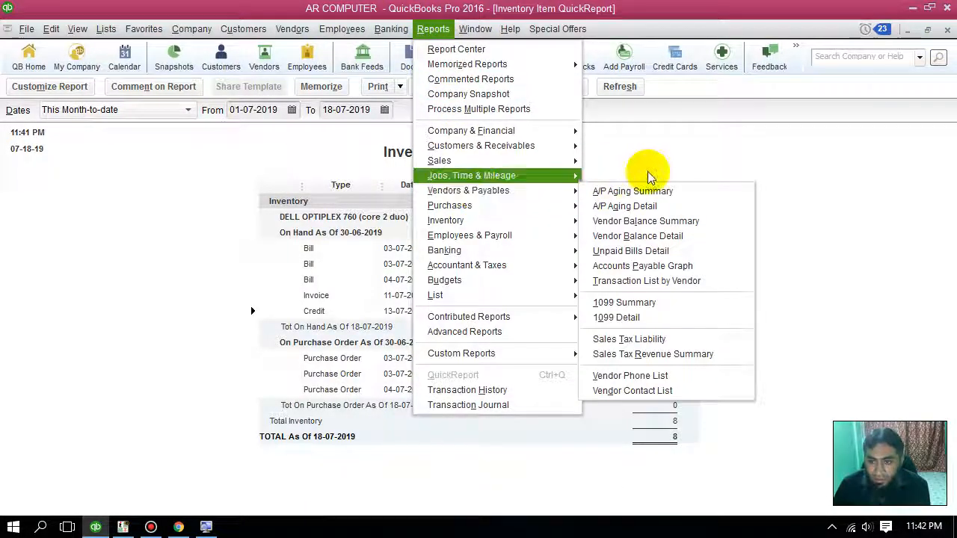
left_click(698, 241)
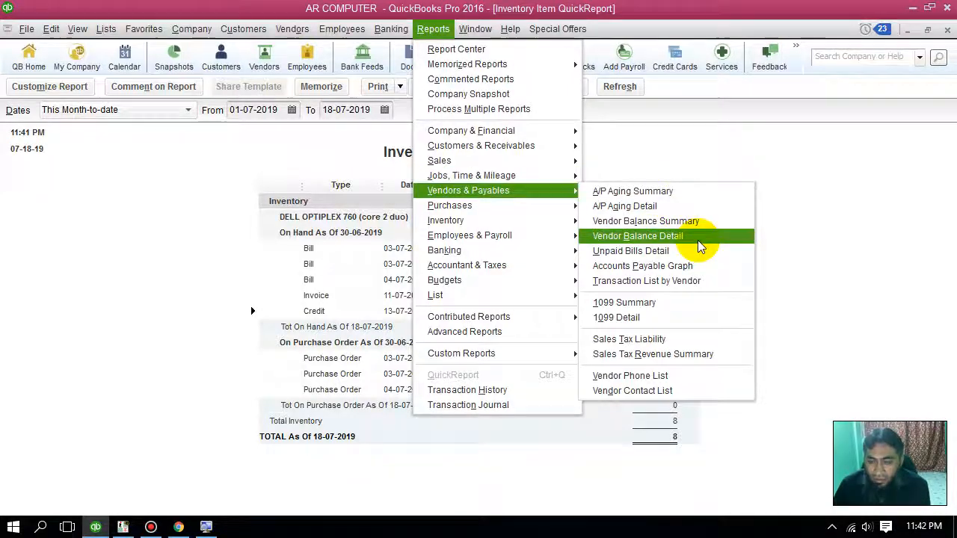
scroll(731, 266, "down", 3)
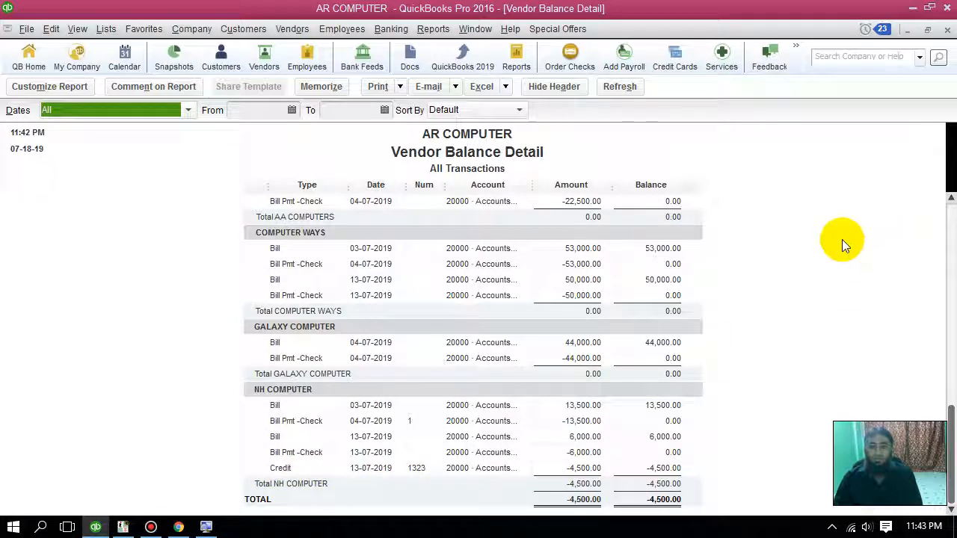
Step: Close the Vendor Balance Detail, Inventory Item QuickReport and Inventory Stock Status by Item reports
left_click(948, 30)
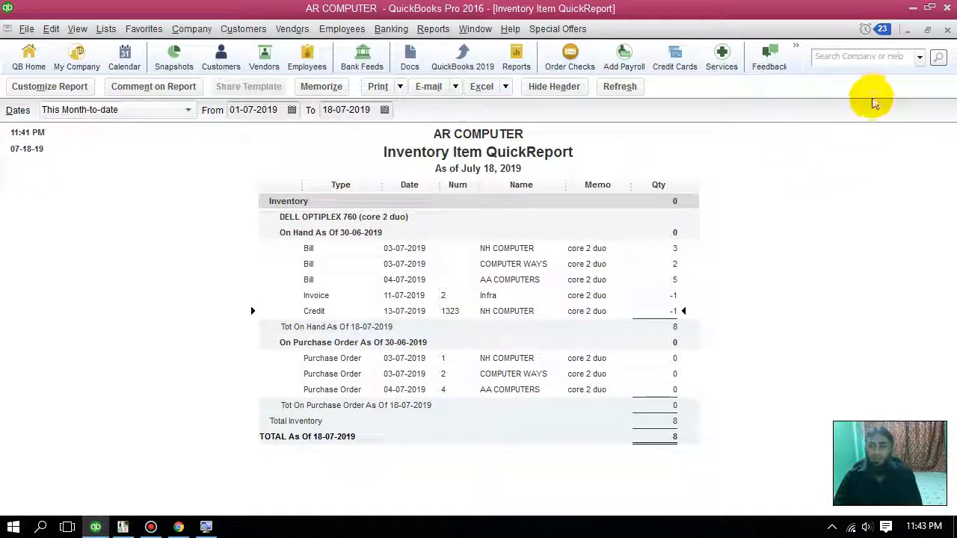
left_click(948, 30)
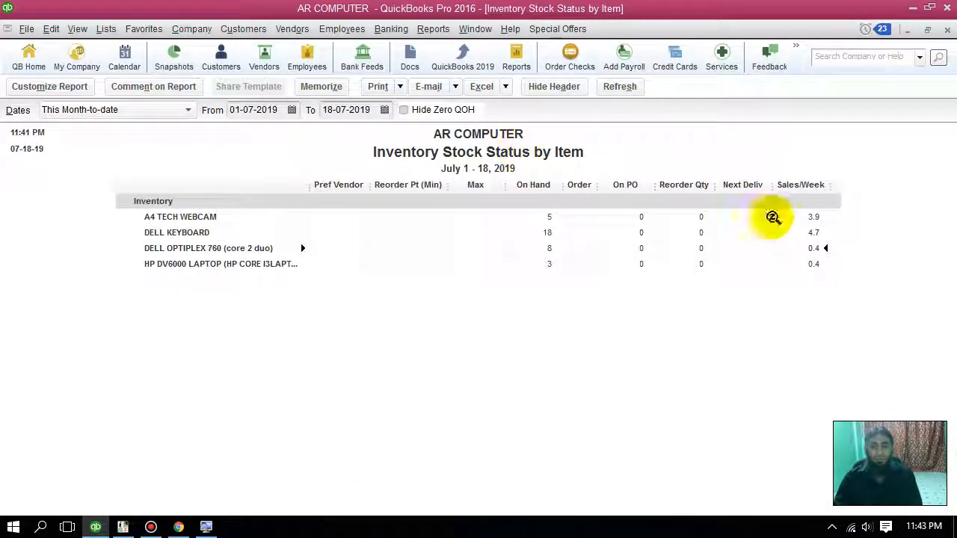
left_click(948, 30)
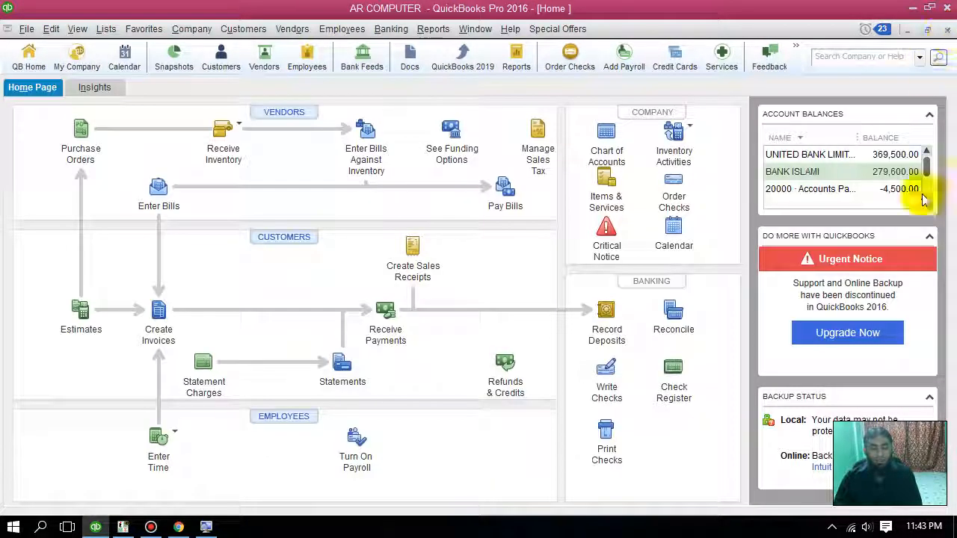